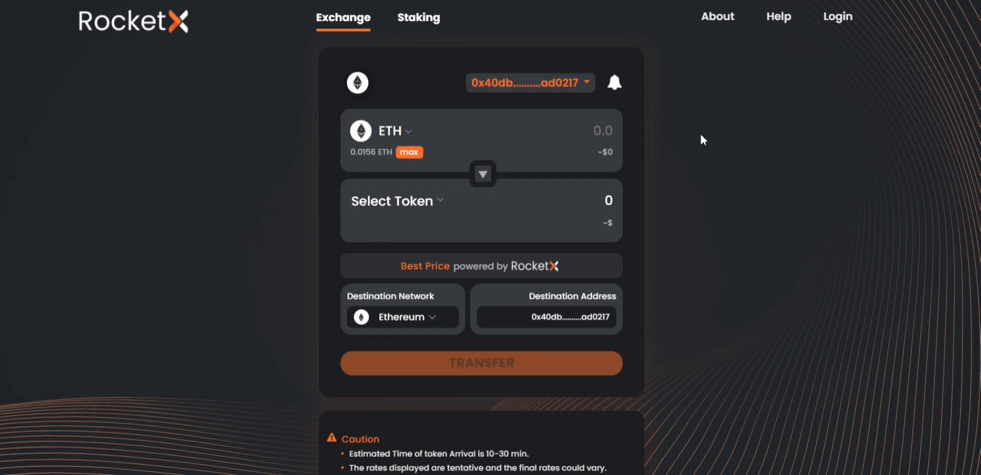
Step: Disconnect the wallet from the exchange and reconnect it through Metamask
{"action": "left_click", "coordinate": [568, 97]}
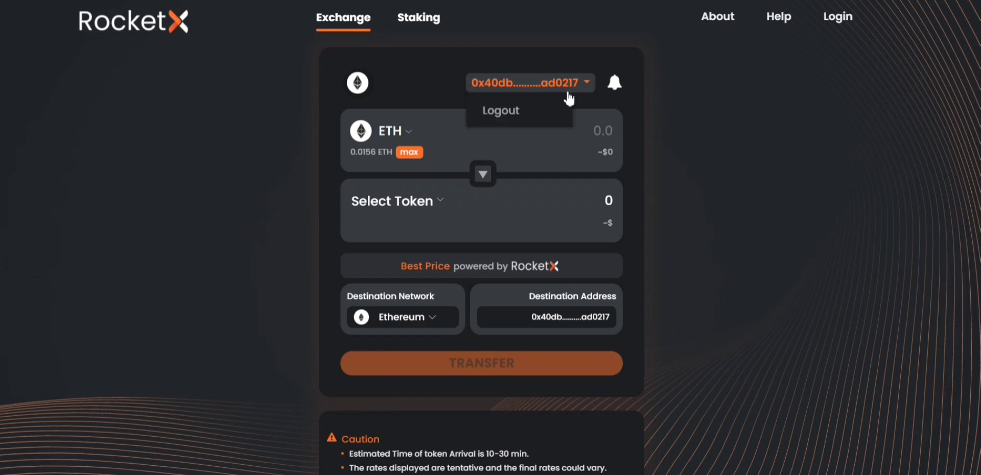
{"action": "left_click", "coordinate": [538, 122]}
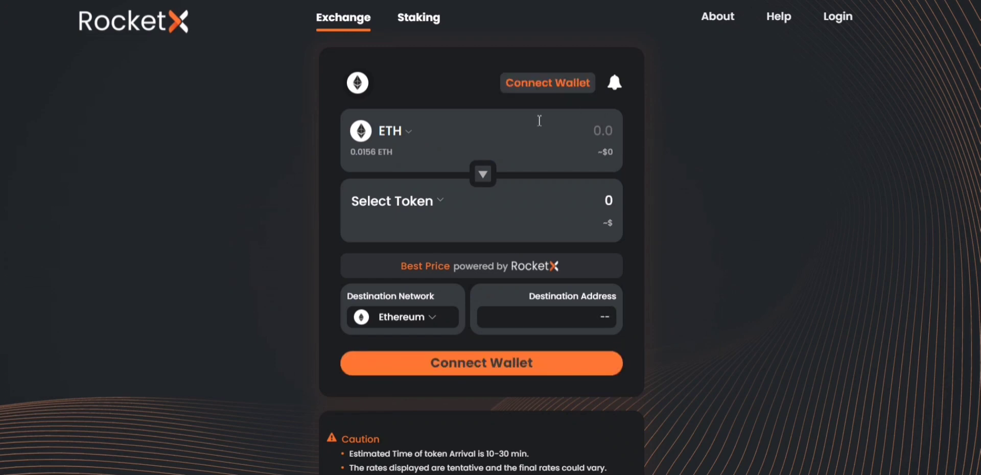
{"action": "left_click", "coordinate": [566, 85]}
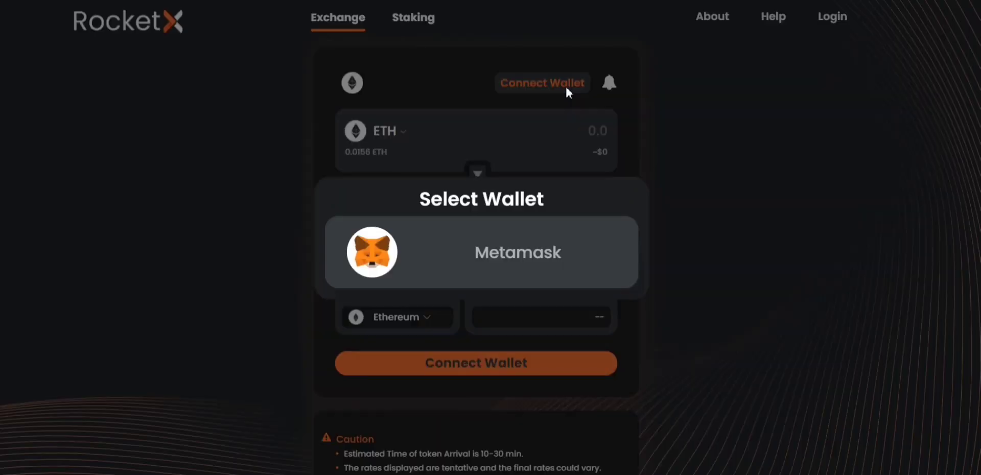
{"action": "left_click", "coordinate": [504, 240]}
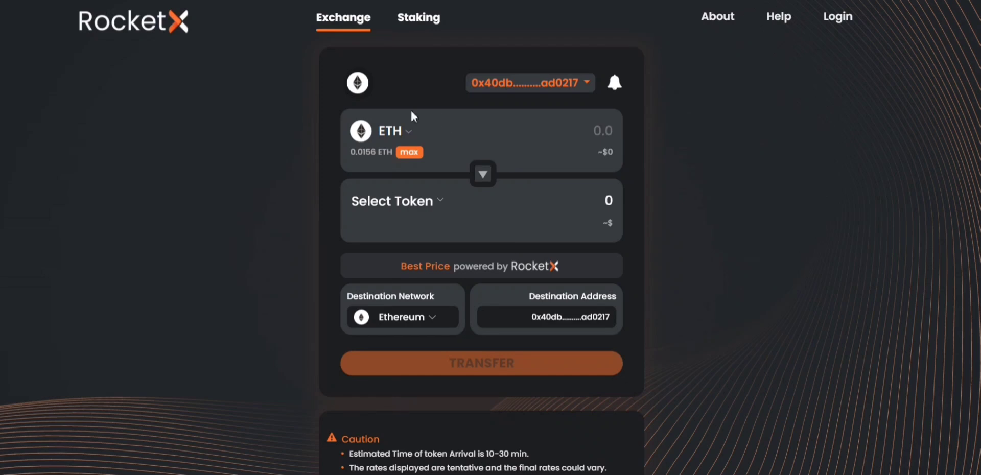
Step: Keep Ethereum as the source network and choose BUSD as the token to send
{"action": "left_click", "coordinate": [361, 85]}
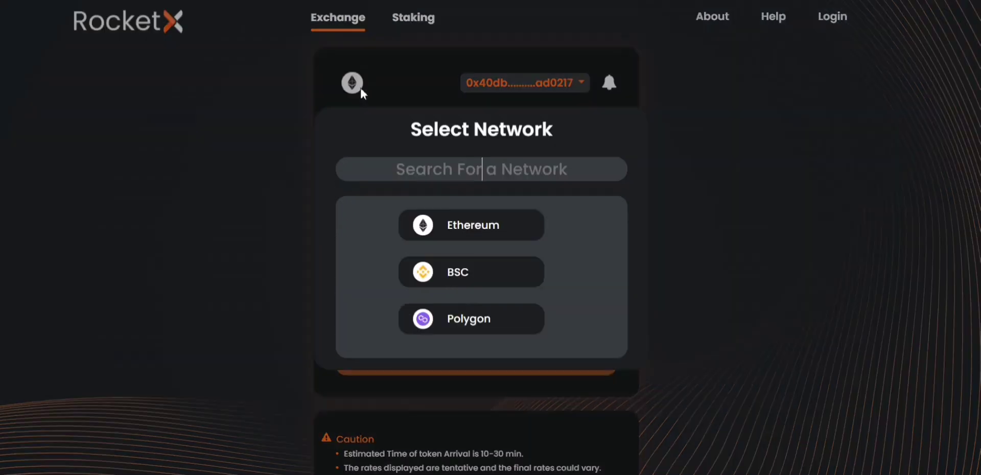
{"action": "left_click", "coordinate": [464, 225]}
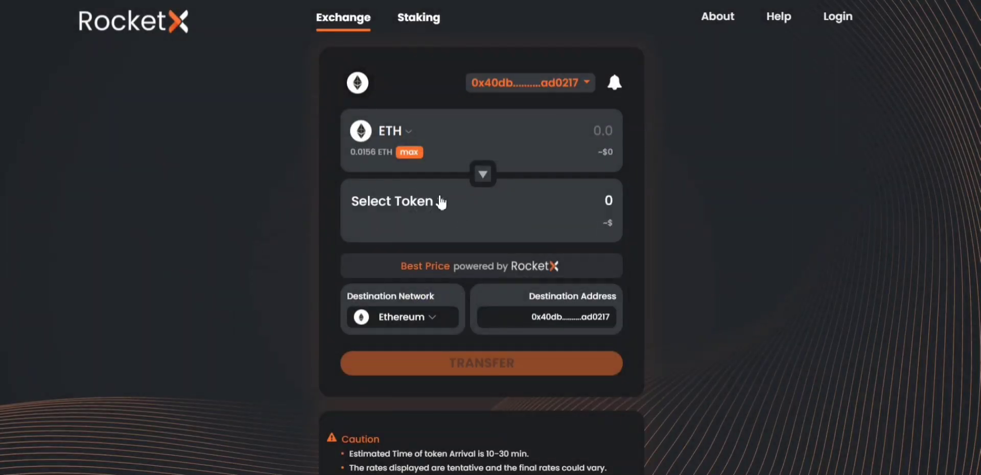
{"action": "left_click", "coordinate": [406, 134]}
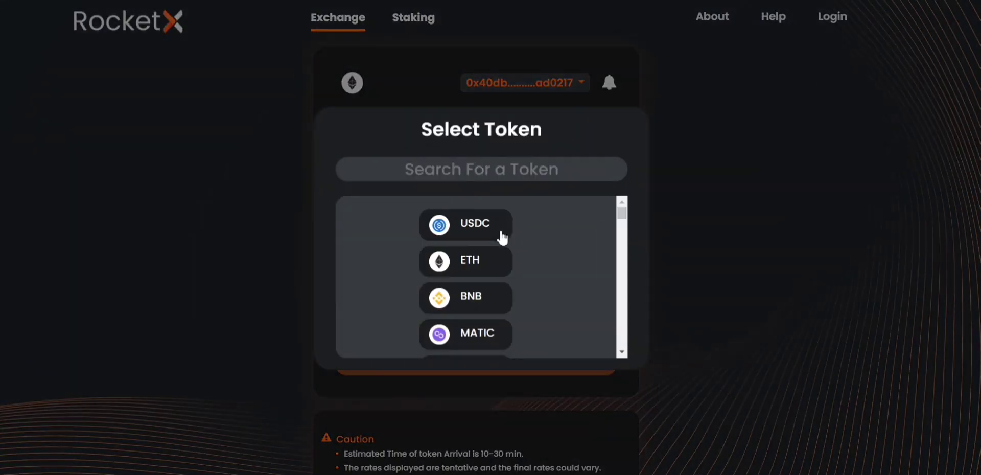
{"action": "scroll", "coordinate": [499, 236], "scroll_direction": "down", "scroll_amount": 2}
{"action": "scroll", "coordinate": [505, 305], "scroll_direction": "down", "scroll_amount": 1}
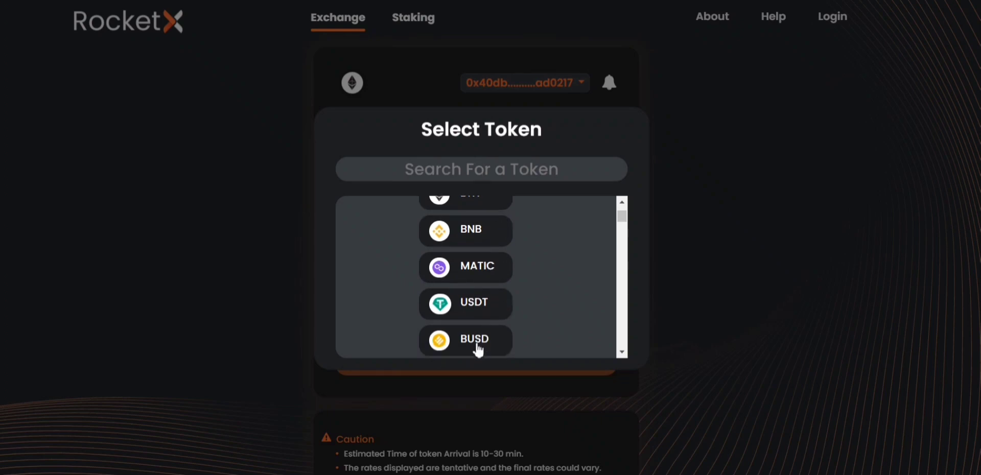
{"action": "left_click", "coordinate": [446, 345]}
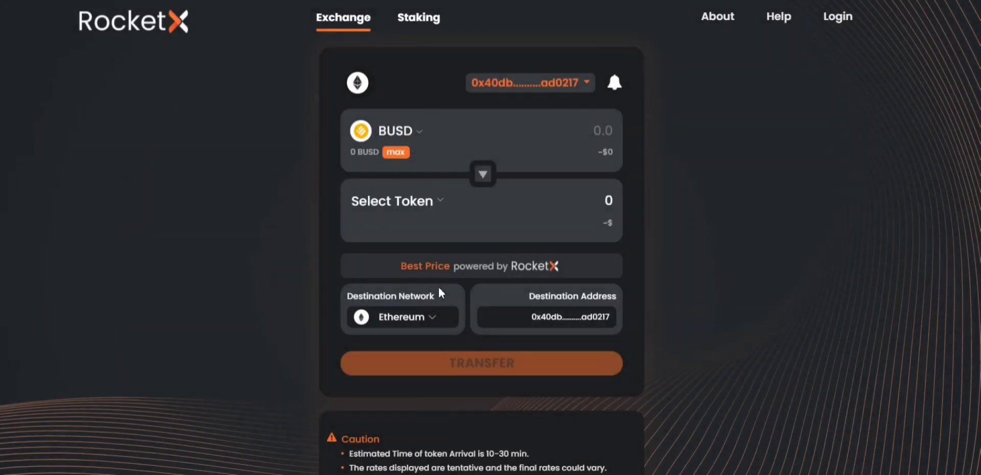
Step: Choose BUSD as the token to receive on BSC
{"action": "left_click", "coordinate": [414, 212]}
{"action": "scroll", "coordinate": [495, 299], "scroll_direction": "down", "scroll_amount": 3}
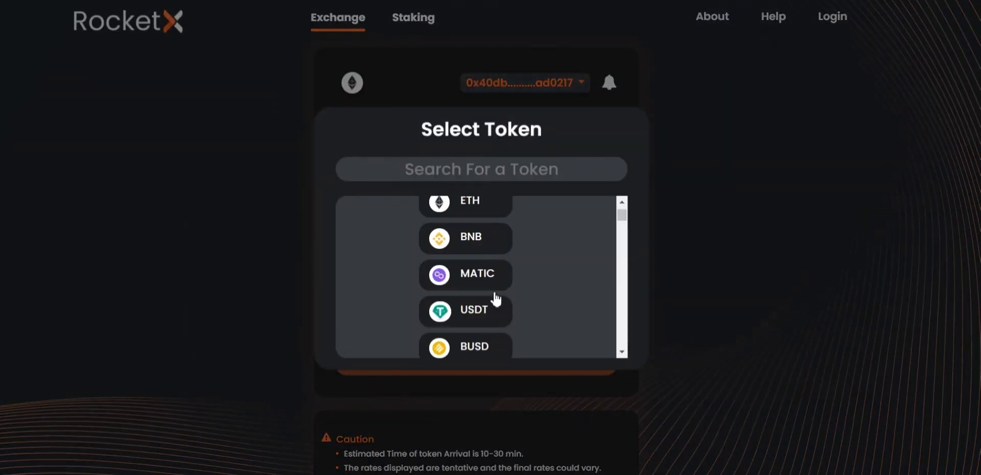
{"action": "left_click", "coordinate": [474, 342]}
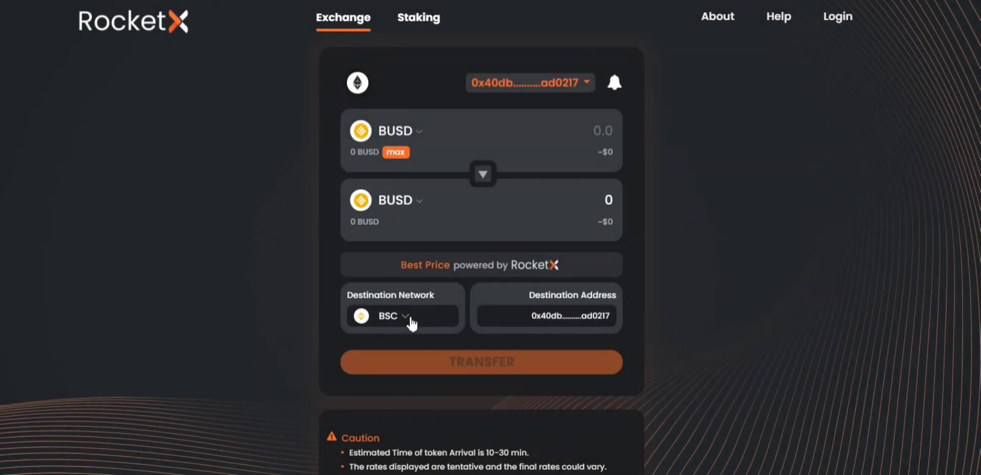
Step: Enter 100 as the BUSD amount to send
{"action": "left_click", "coordinate": [602, 131]}
{"action": "type", "text": "100"}
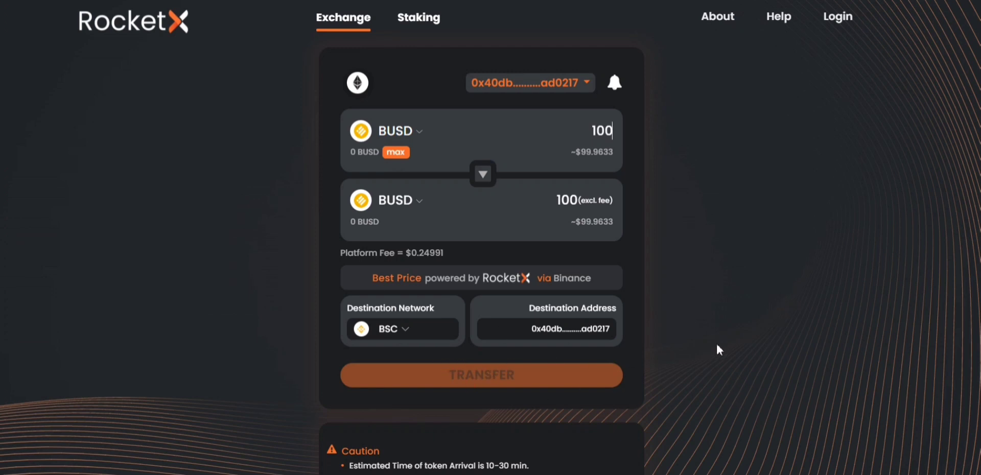
{"action": "scroll", "coordinate": [718, 350], "scroll_direction": "down", "scroll_amount": 2}
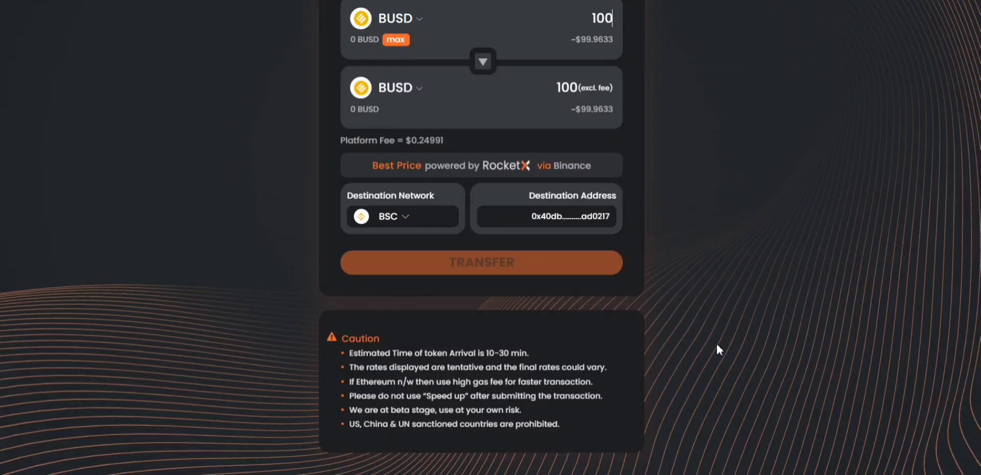
{"action": "scroll", "coordinate": [683, 335], "scroll_direction": "up", "scroll_amount": 2}
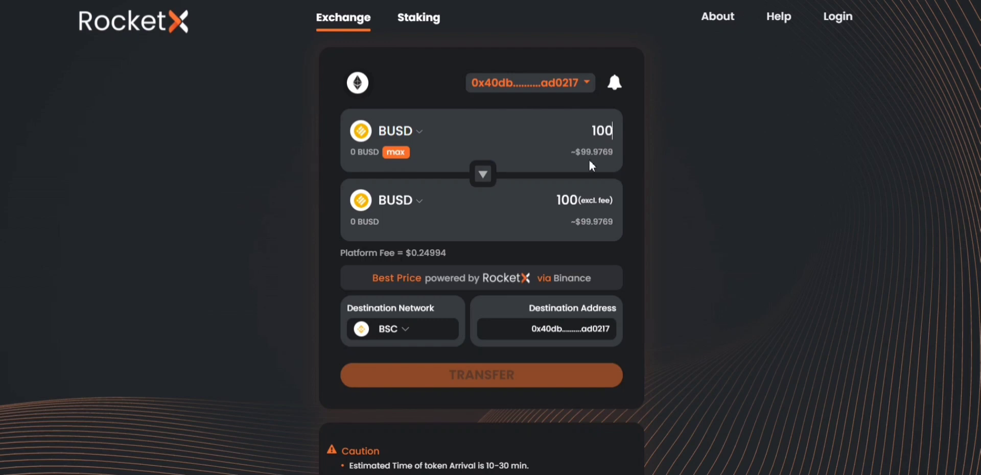
{"action": "left_click", "coordinate": [359, 81]}
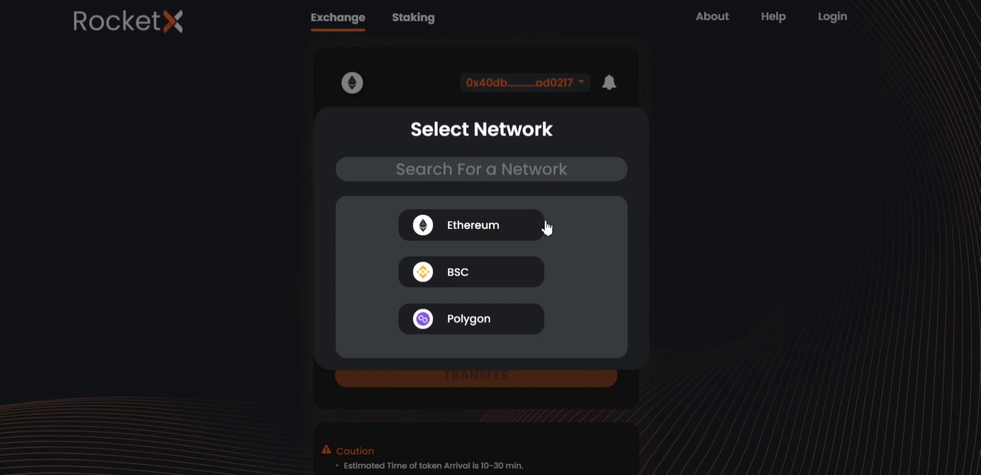
{"action": "left_click", "coordinate": [715, 275]}
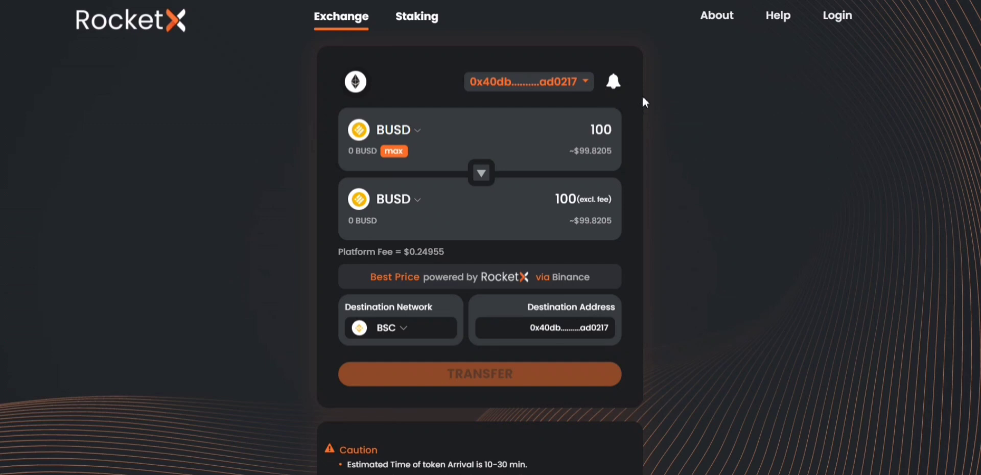
Step: Open the transaction history and view the past 100 USDC transfer's initial and final transactions on Etherscan
{"action": "left_click", "coordinate": [613, 83]}
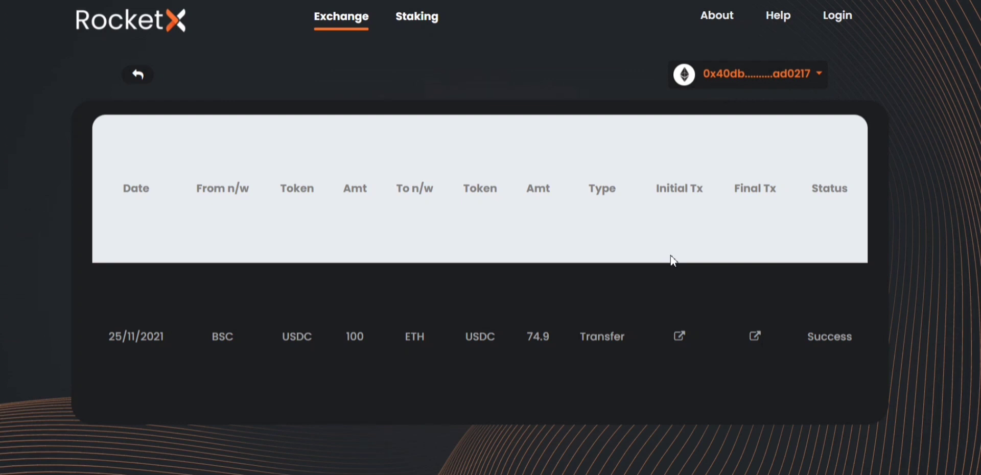
{"action": "scroll", "coordinate": [672, 259], "scroll_direction": "down", "scroll_amount": 1}
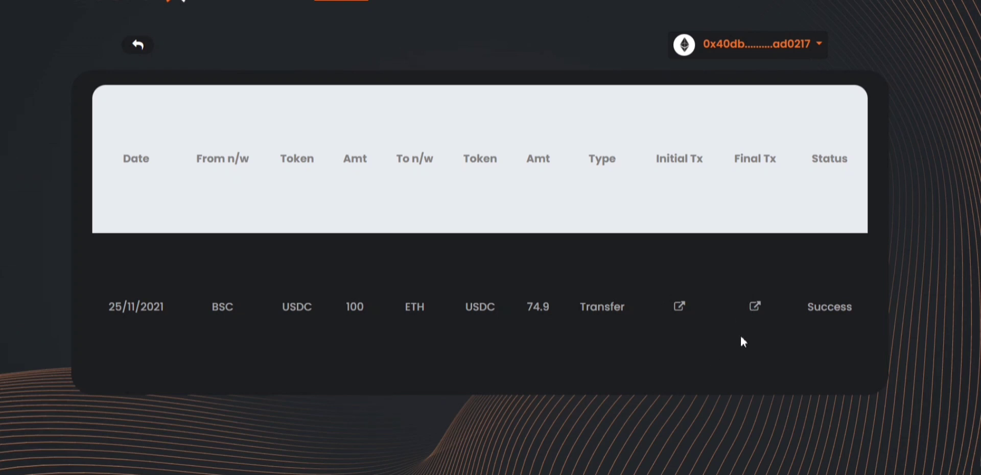
{"action": "left_click", "coordinate": [679, 310]}
{"action": "left_click", "coordinate": [750, 305]}
Step: Leave the history for the 100 BUSD exchange form, scrolled back to the top
{"action": "left_click", "coordinate": [141, 47]}
{"action": "scroll", "coordinate": [556, 257], "scroll_direction": "down", "scroll_amount": 1}
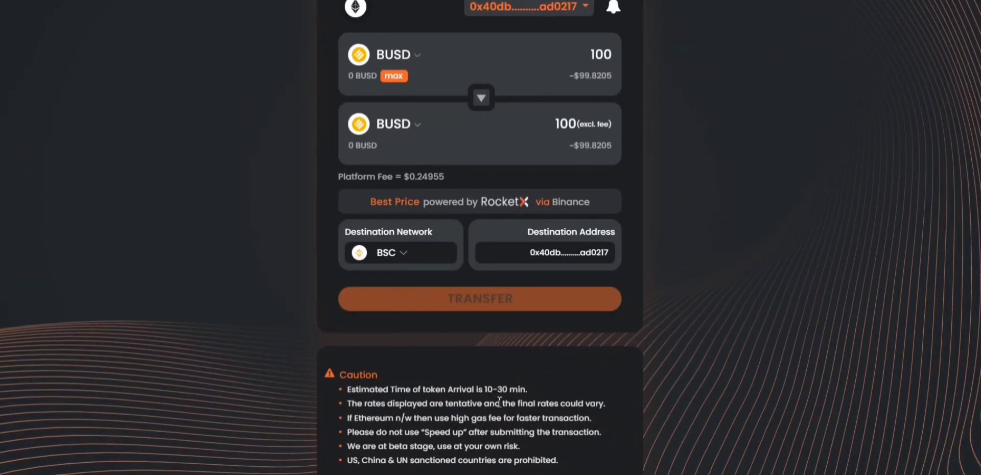
{"action": "scroll", "coordinate": [499, 400], "scroll_direction": "up", "scroll_amount": 1}
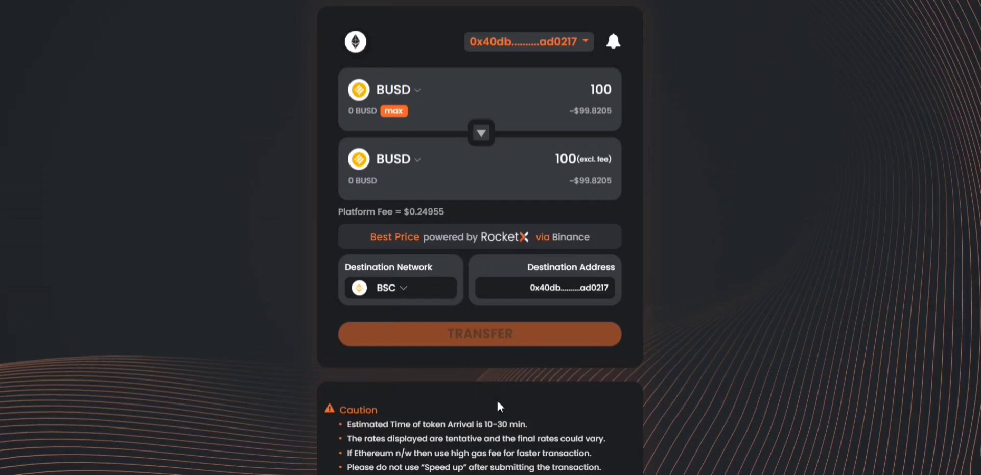
{"action": "scroll", "coordinate": [636, 365], "scroll_direction": "up", "scroll_amount": 1}
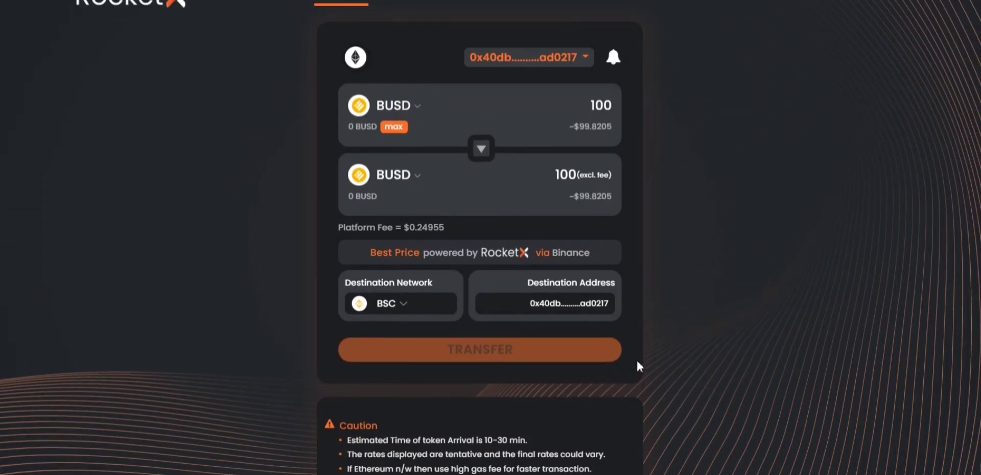
{"action": "scroll", "coordinate": [637, 363], "scroll_direction": "up", "scroll_amount": 1}
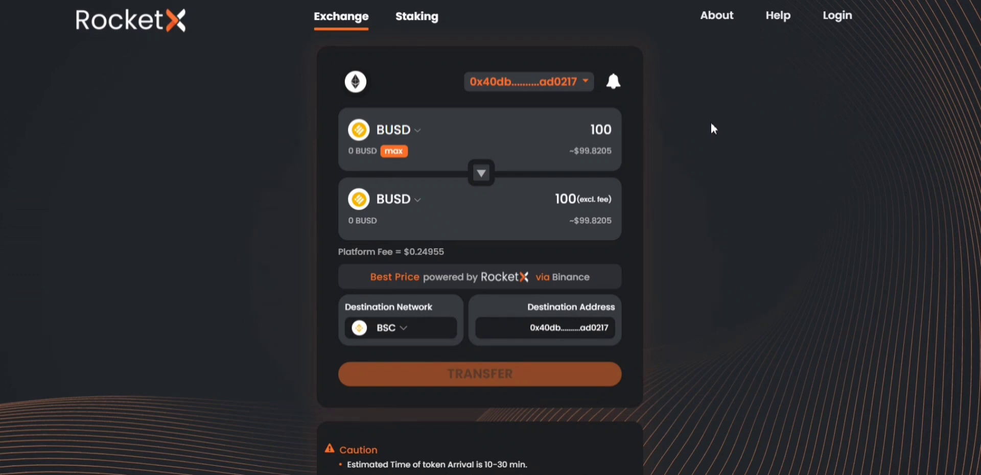
Step: Open the Help support portal and try its search, New Support Ticket and Check Ticket Status pages
{"action": "left_click", "coordinate": [781, 23]}
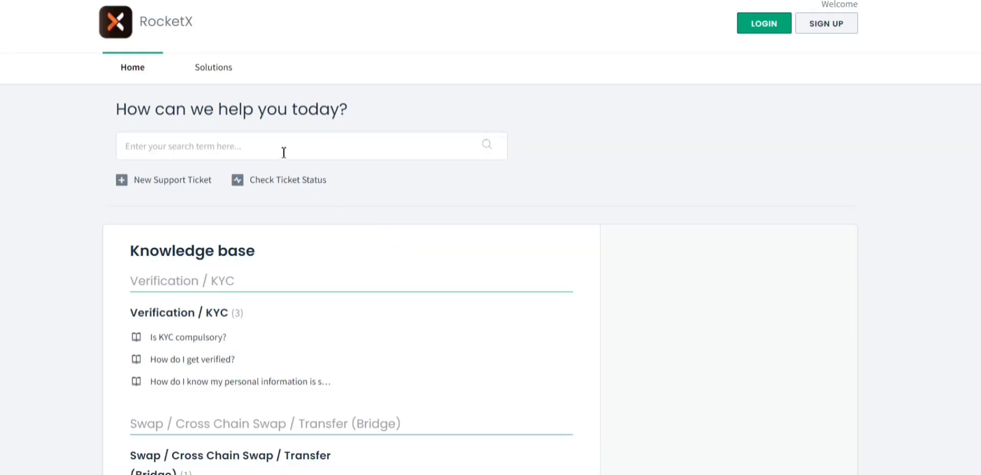
{"action": "left_click", "coordinate": [283, 152]}
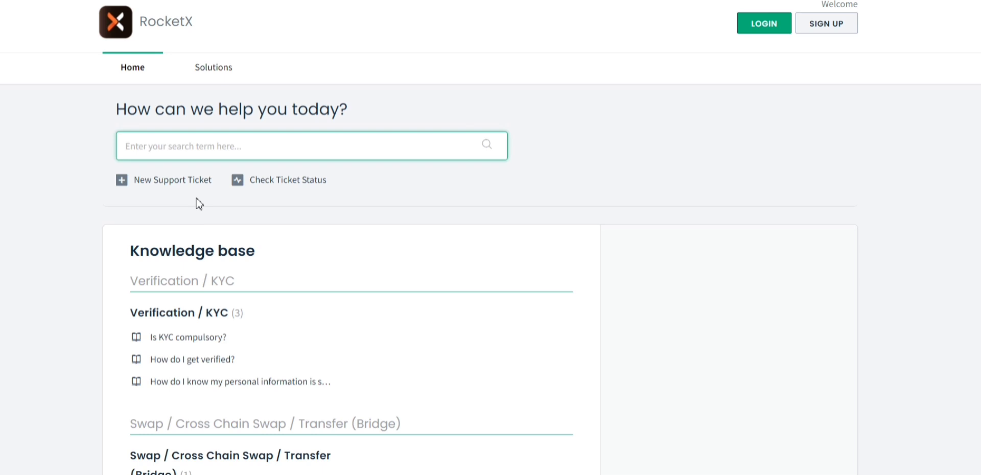
{"action": "left_click", "coordinate": [186, 182]}
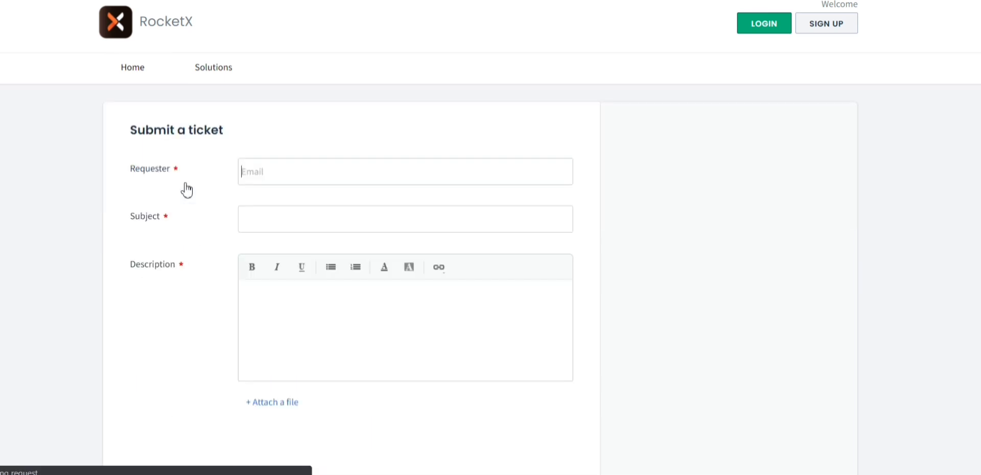
{"action": "scroll", "coordinate": [418, 289], "scroll_direction": "down", "scroll_amount": 3}
{"action": "scroll", "coordinate": [417, 288], "scroll_direction": "up", "scroll_amount": 3}
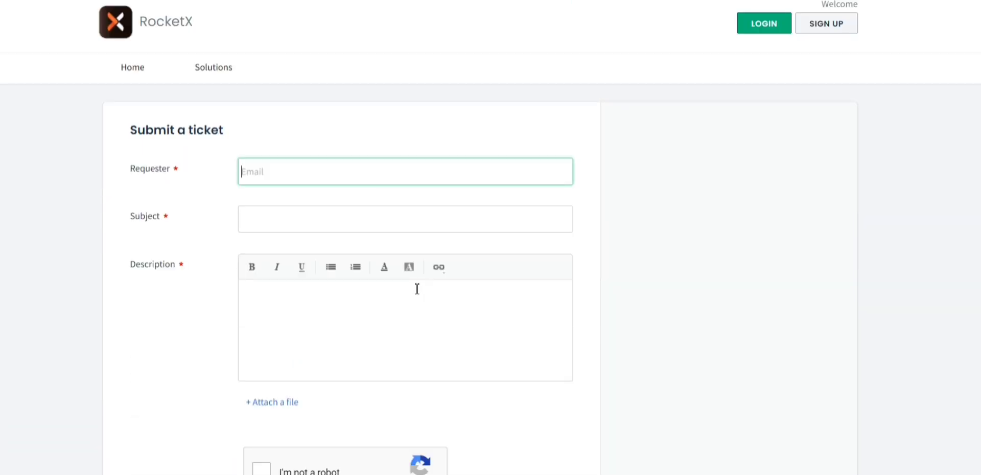
{"action": "key", "text": "alt+Left"}
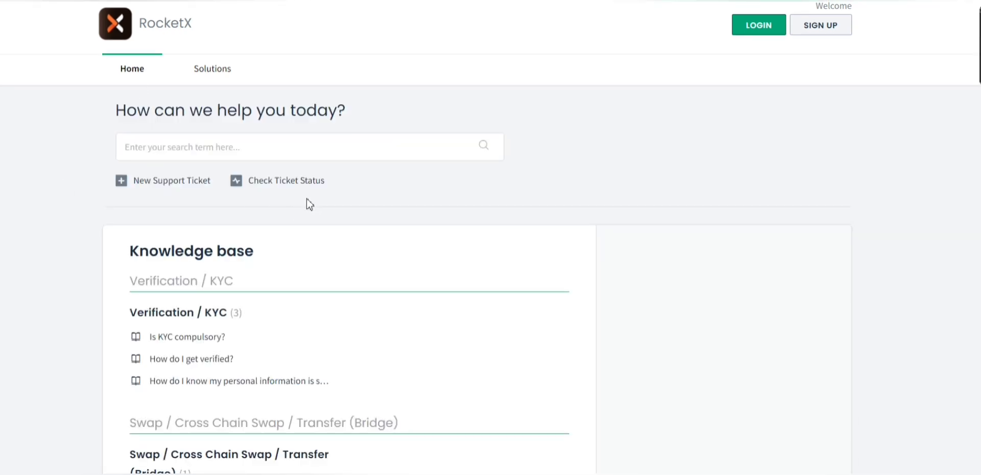
{"action": "left_click", "coordinate": [305, 182]}
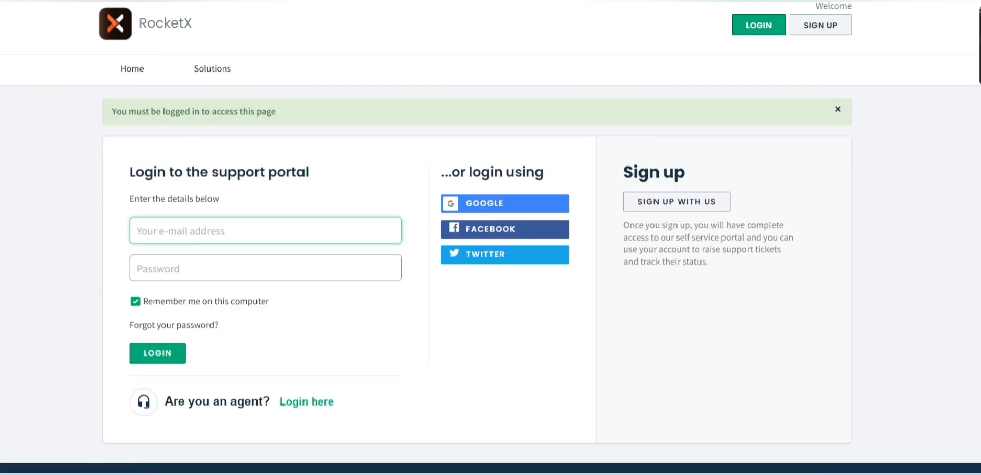
{"action": "key", "text": "alt+Left"}
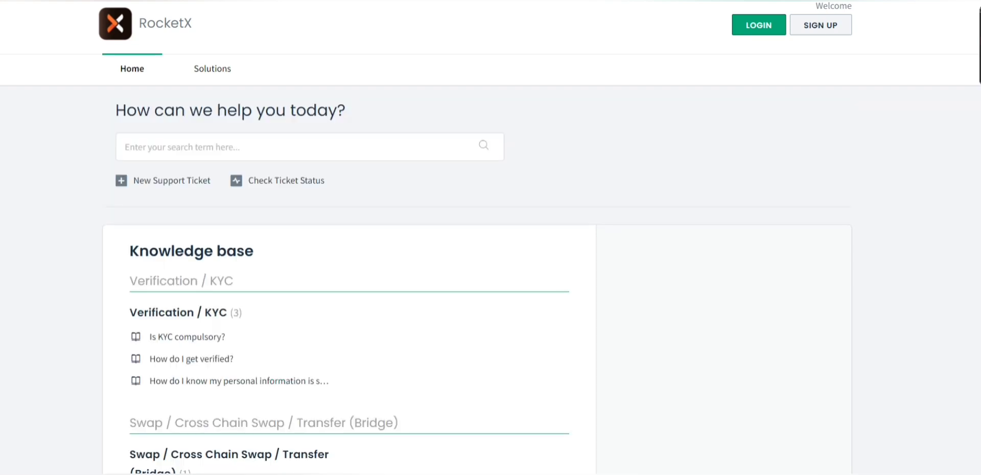
Step: Go back to the RocketX Exchange page showing the 100 BUSD transfer to BSC
{"action": "key", "text": "alt+Left"}
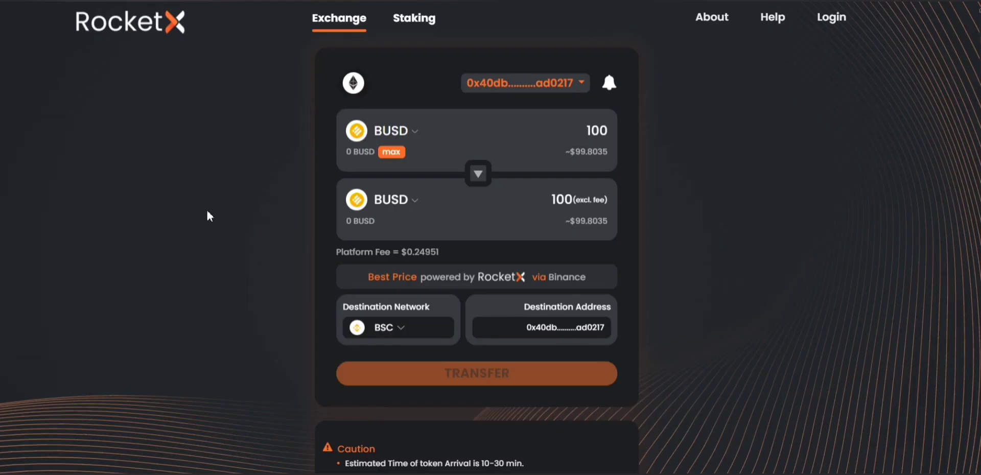